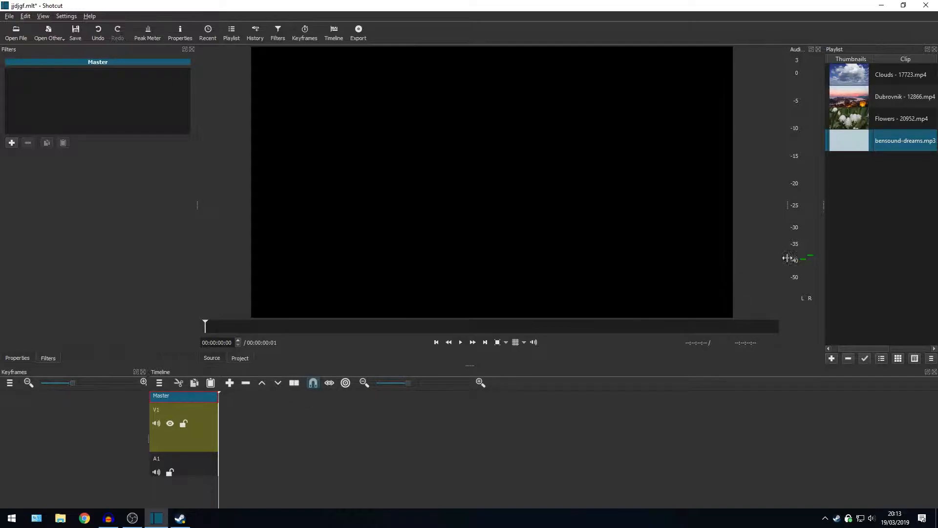
click(911, 84)
click(917, 146)
click(919, 104)
click(918, 78)
click(923, 118)
click(927, 142)
click(926, 118)
click(924, 100)
Step: Place the Clouds - 17723.mp4 clip on video track V1 and remove the empty gap before it
click(914, 74)
drag(914, 74, 276, 432)
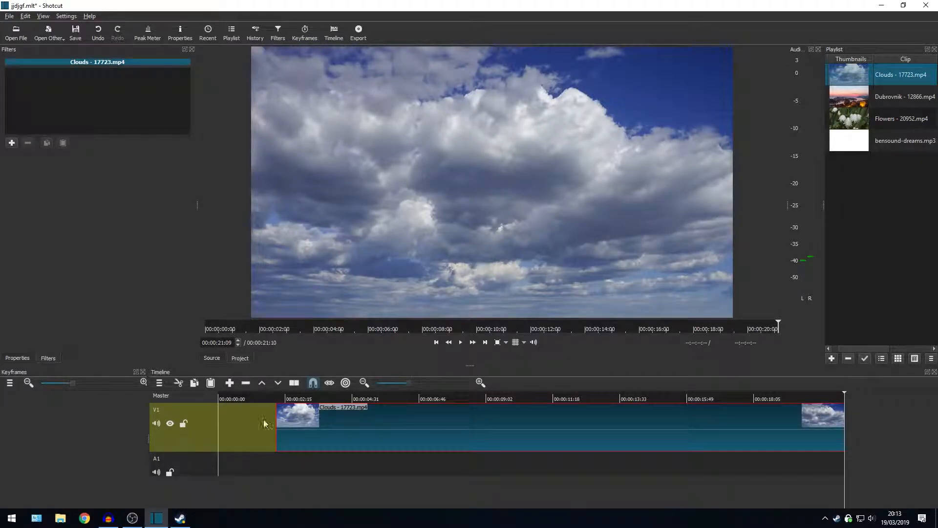
click(253, 434)
key(Delete)
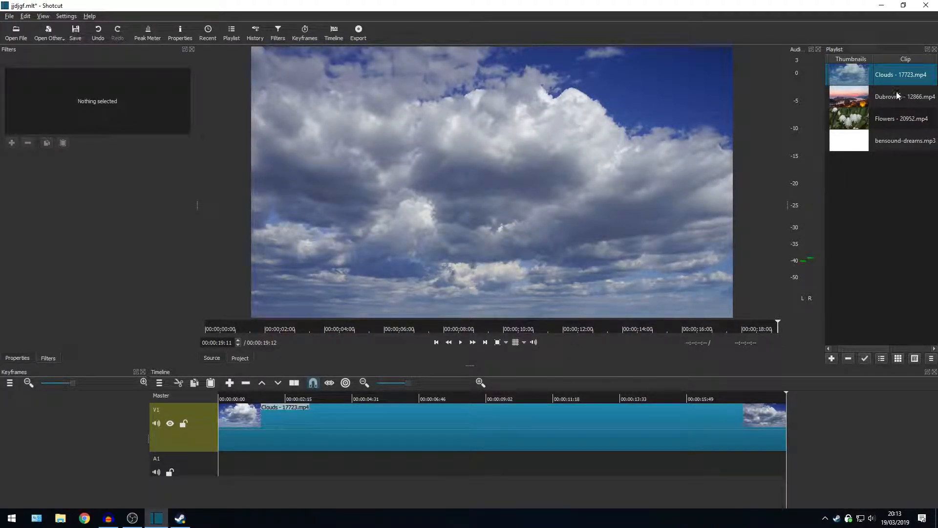
Step: Add bensound-dreams.mp3 to audio track A1 and remove the empty gap at its start
drag(887, 138, 234, 473)
key(Up)
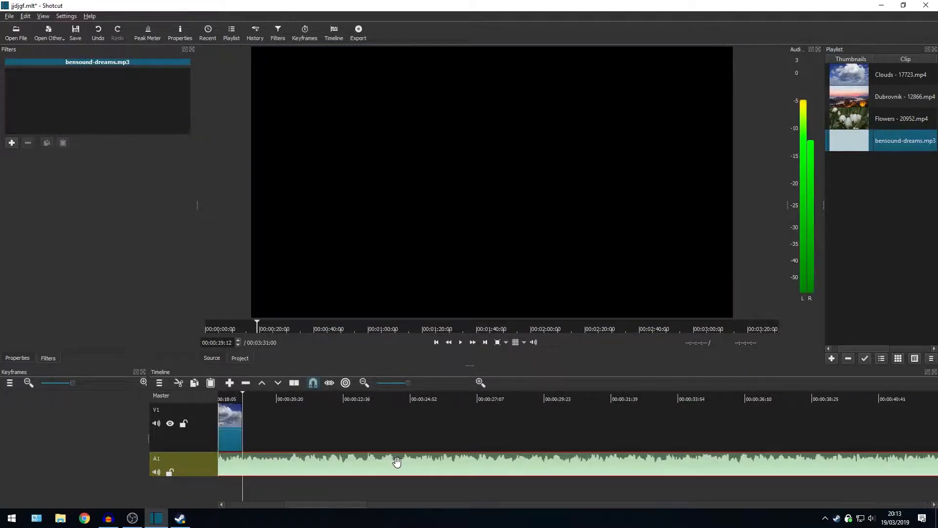
drag(312, 506, 251, 505)
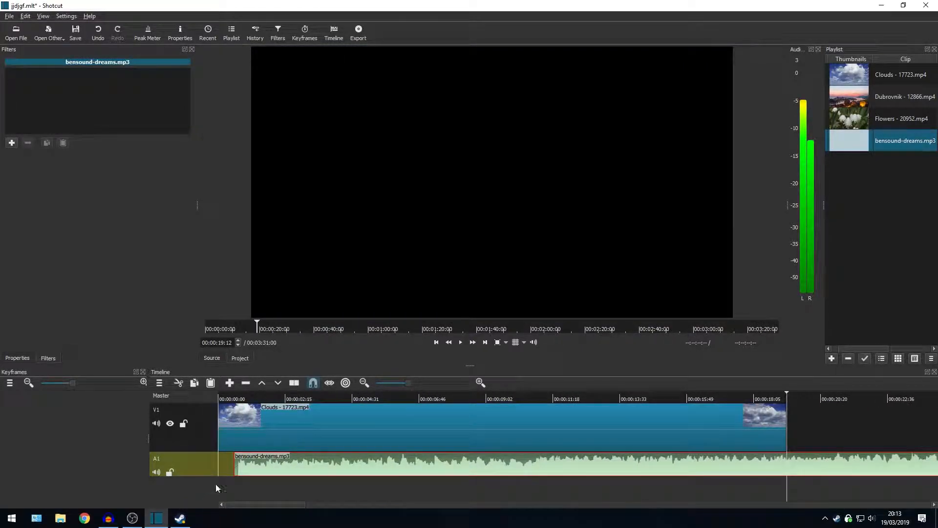
right_click(228, 473)
click(229, 476)
Step: Split the music clip at the end of the Clouds clip and delete the excess audio
click(808, 470)
key(s)
key(Delete)
Step: Scrub through the timeline to preview the edit, ending at about 00:00:06:48
click(541, 400)
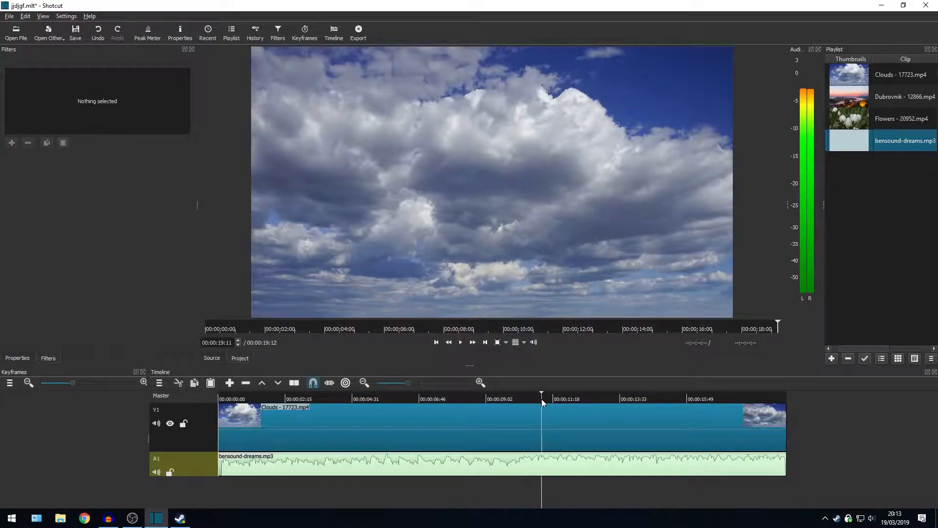
click(445, 404)
click(428, 399)
mouse_move(430, 403)
mouse_down()
mouse_move(310, 398)
mouse_move(419, 403)
mouse_up()
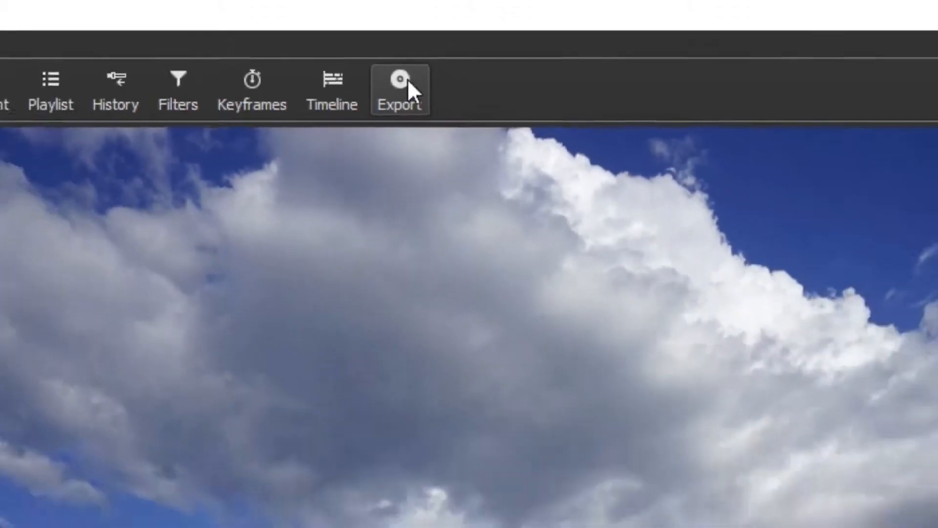
Step: Show the export settings and dock them beside the playlist
click(464, 156)
drag(849, 50, 103, 109)
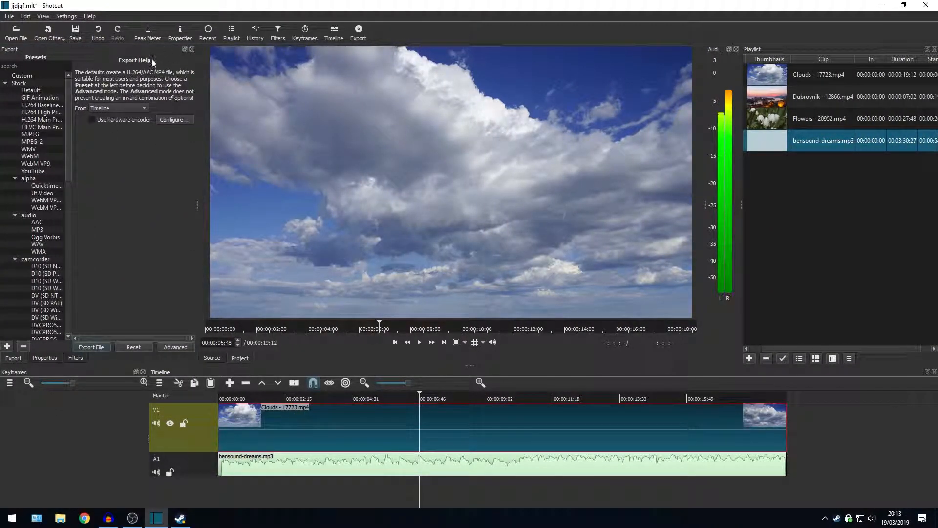
drag(138, 51, 841, 122)
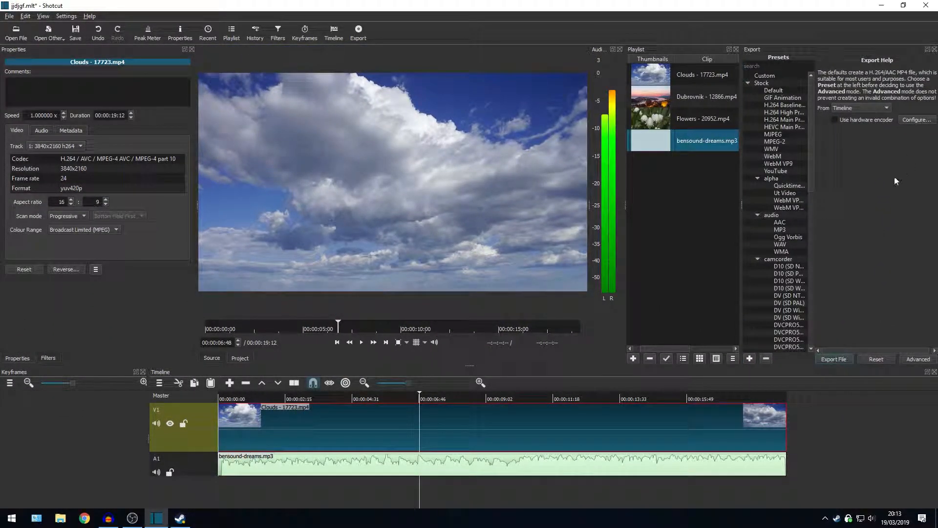
Step: Select the YouTube export preset and display its advanced settings
click(776, 173)
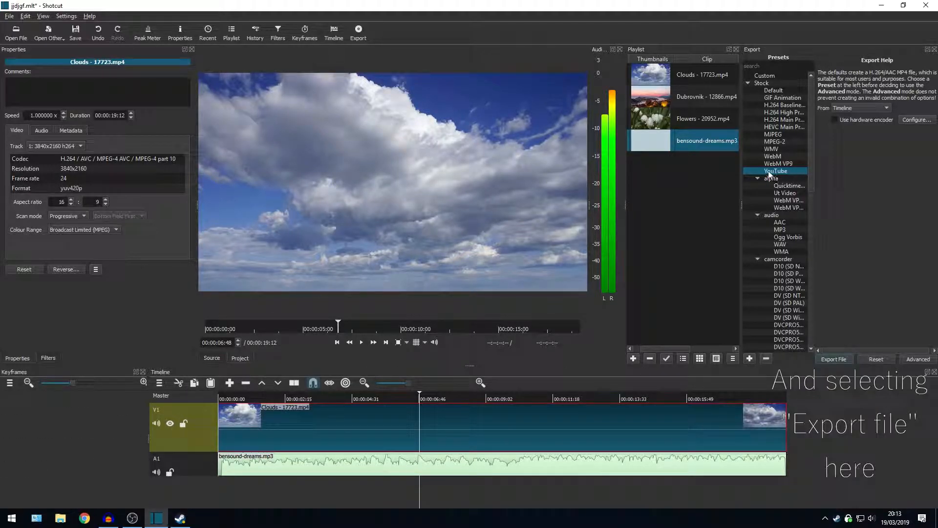
click(766, 76)
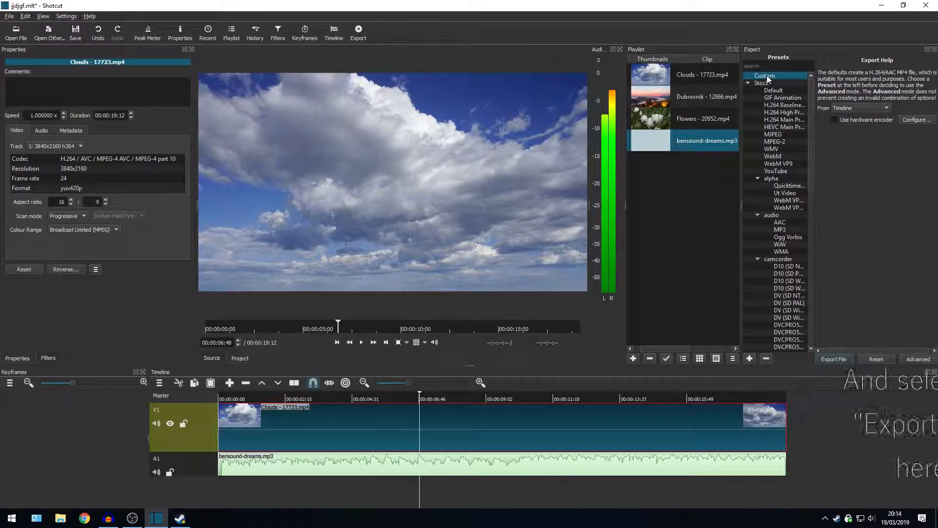
click(777, 171)
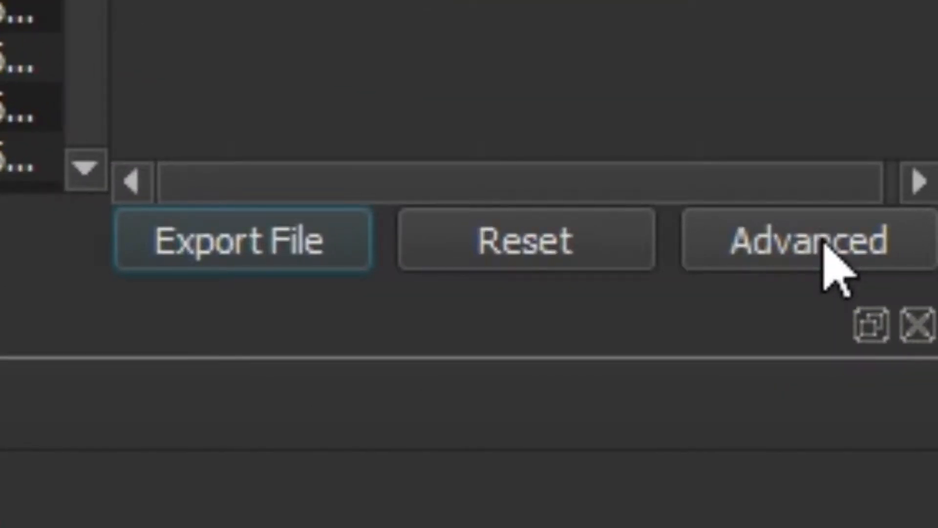
click(824, 241)
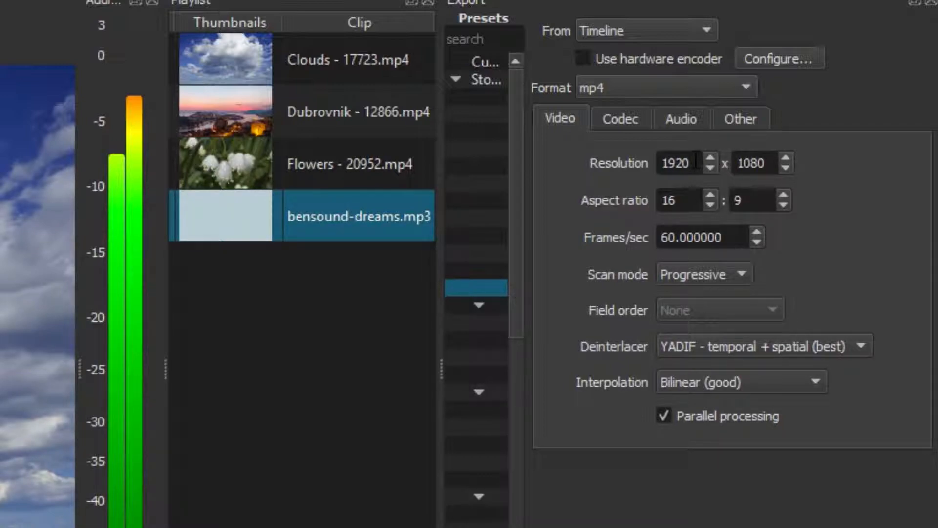
Step: Set the export resolution to 3840 x 2160
drag(661, 163, 686, 163)
click(738, 163)
double_click(688, 163)
text(3840)
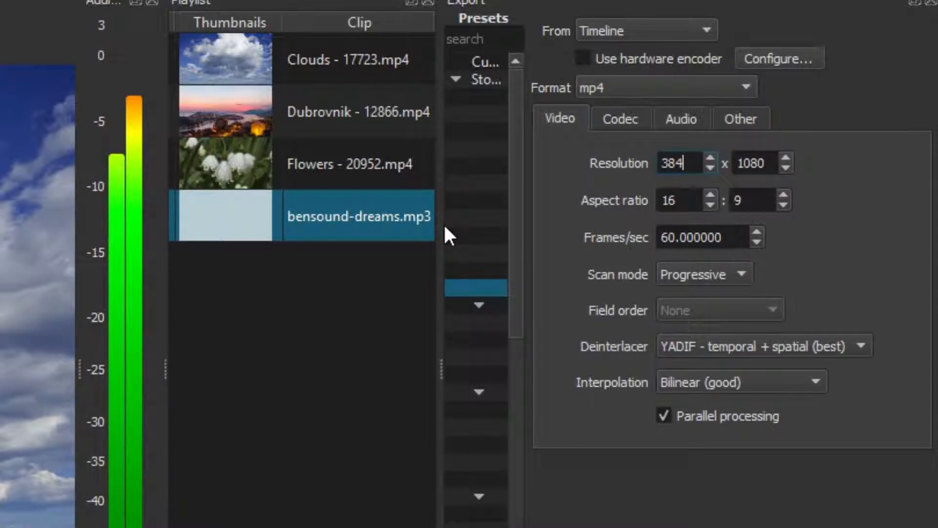
double_click(752, 163)
text(2160)
Step: Examine the export's aspect ratio and frame rate settings
double_click(682, 199)
click(682, 199)
double_click(745, 199)
click(752, 198)
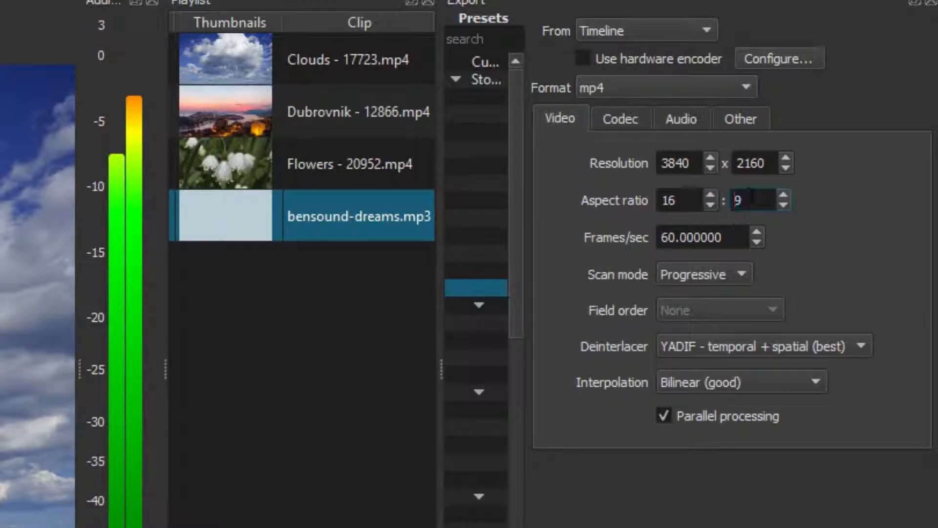
double_click(663, 201)
click(664, 200)
click(738, 200)
click(731, 240)
double_click(730, 241)
click(728, 241)
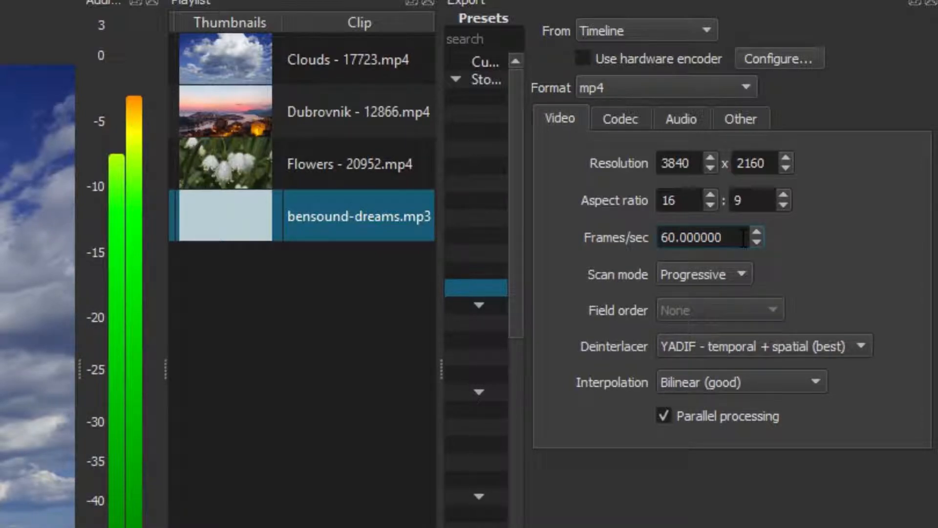
Step: Choose Progressive scan mode, the YADIF - temporal + spatial (best) deinterlacer and Bilinear (good) interpolation for the export
click(726, 259)
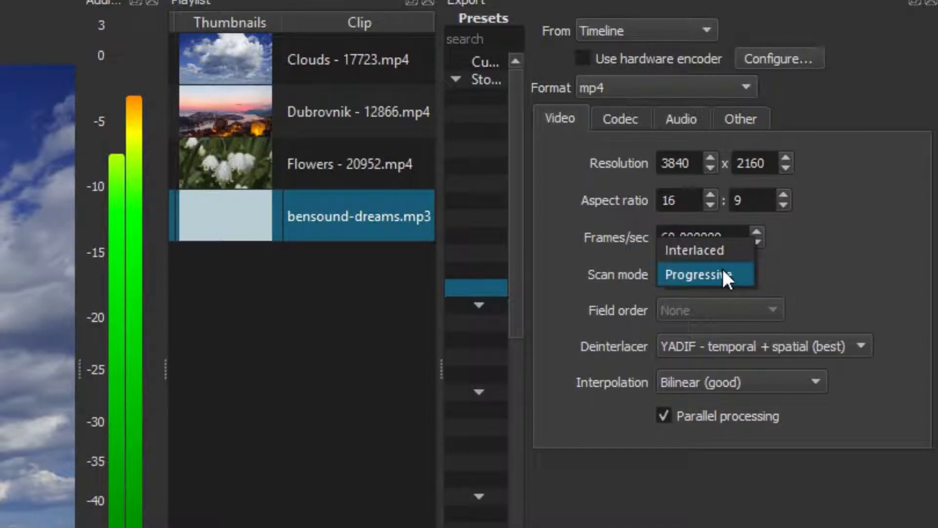
click(722, 267)
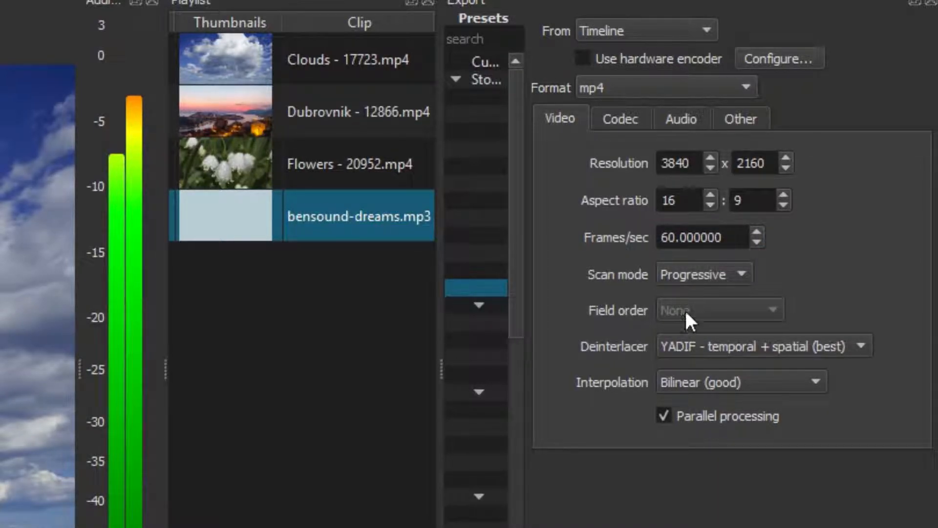
click(796, 345)
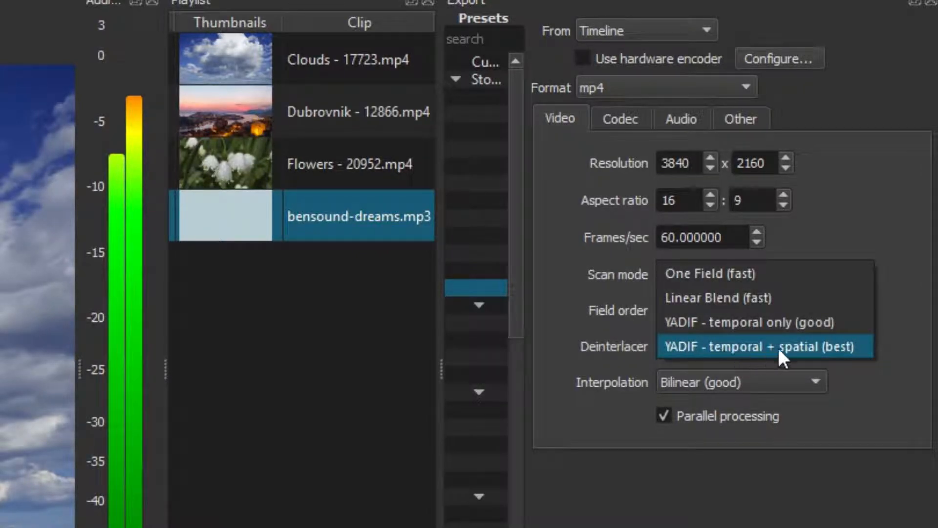
click(838, 348)
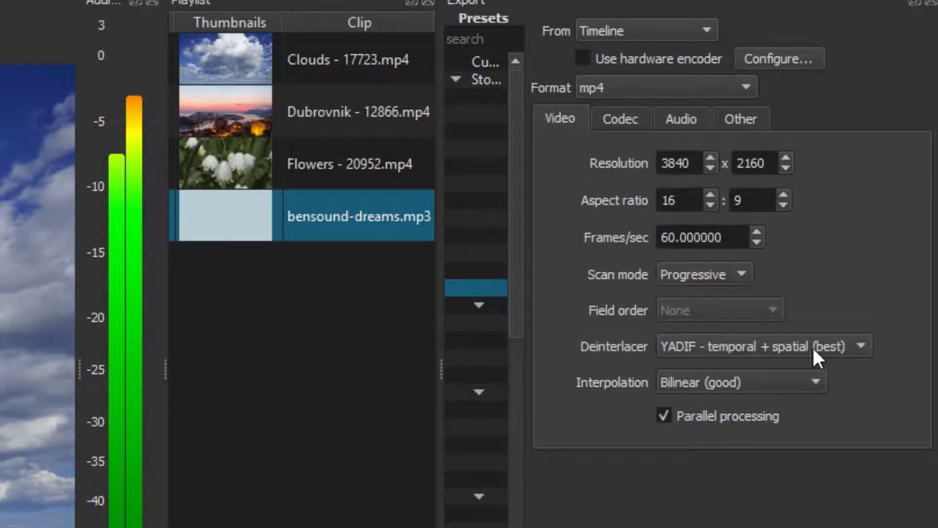
click(724, 388)
click(724, 383)
Step: Choose Quality-based VBR as the video rate control and check the codec, quality, GOP and B-frame settings
click(629, 118)
click(687, 163)
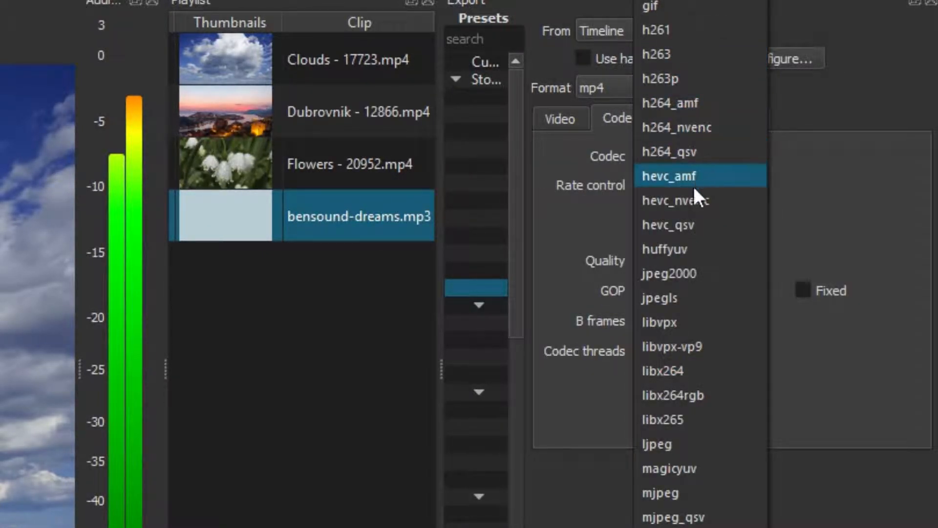
click(800, 193)
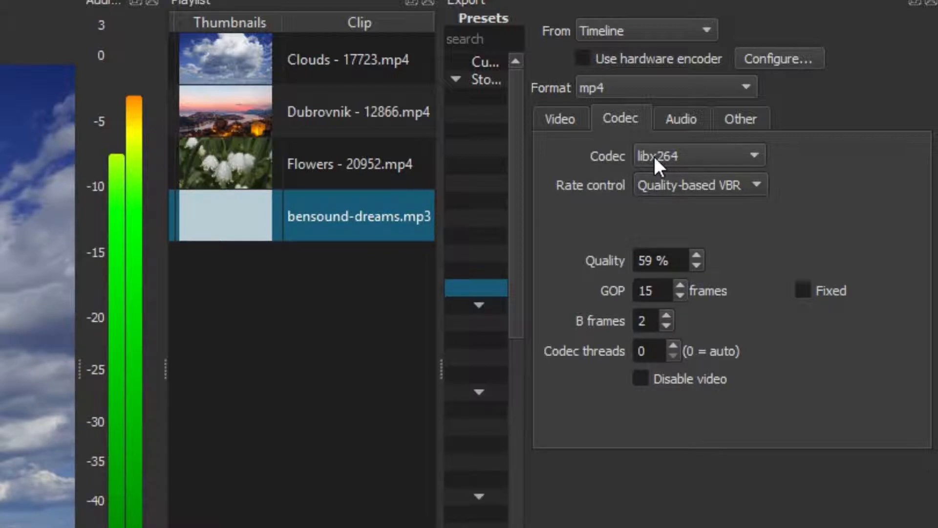
click(691, 186)
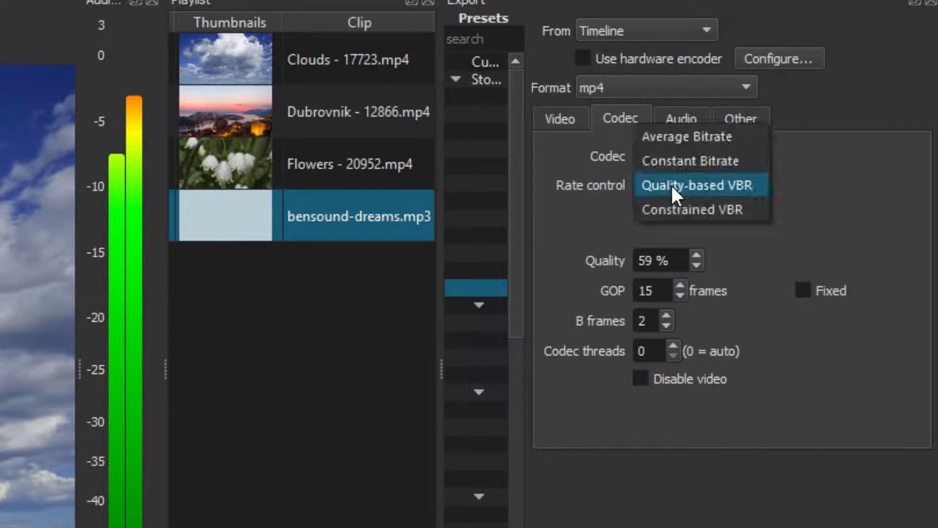
click(708, 185)
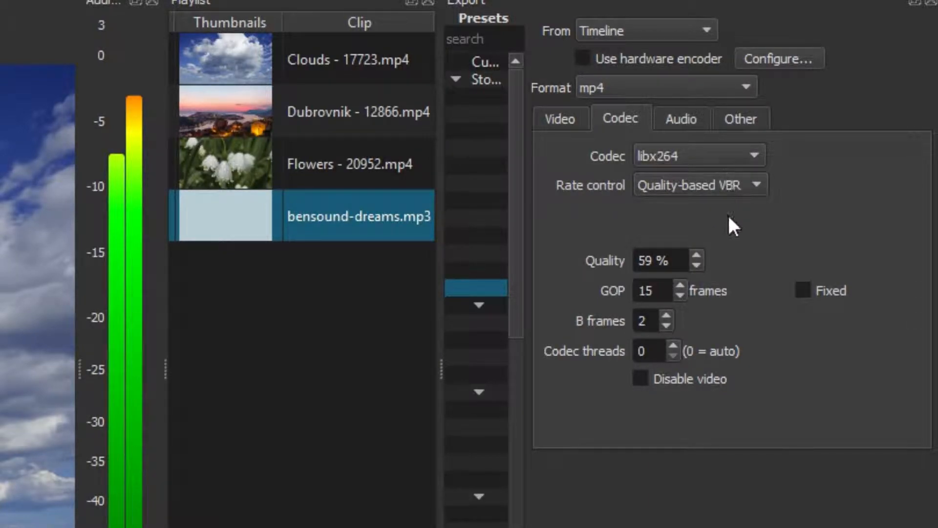
click(659, 262)
click(652, 299)
click(654, 323)
Step: Set the export audio to 2 (stereo) channels with a sample rate of 44100 Hz
click(696, 117)
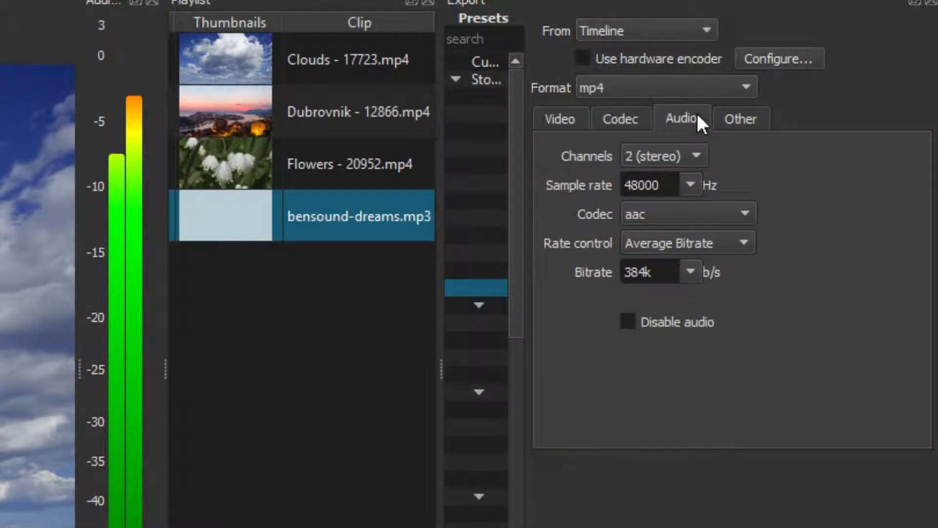
click(672, 157)
click(673, 153)
click(682, 155)
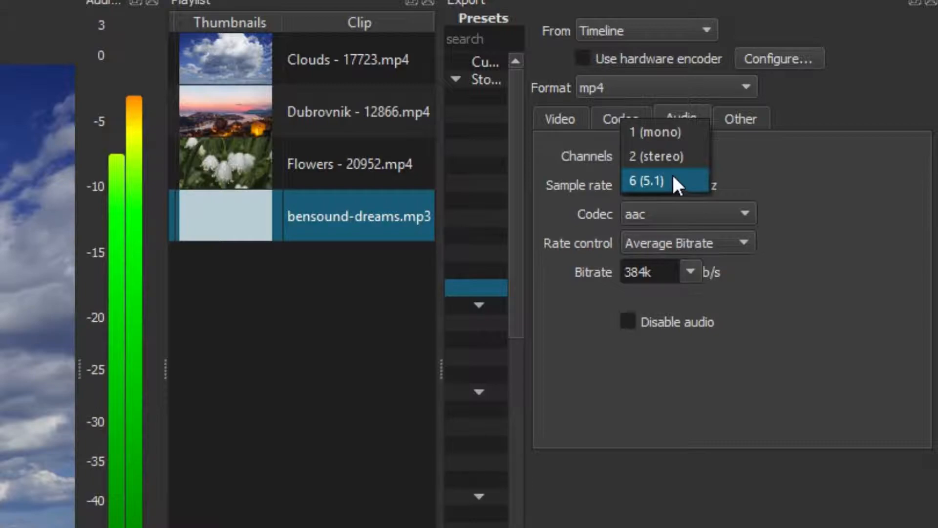
click(679, 152)
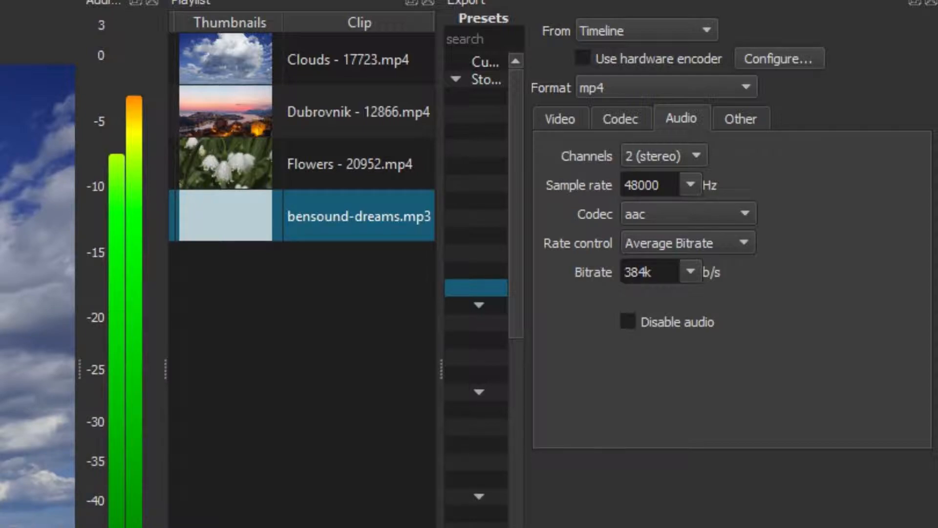
click(690, 183)
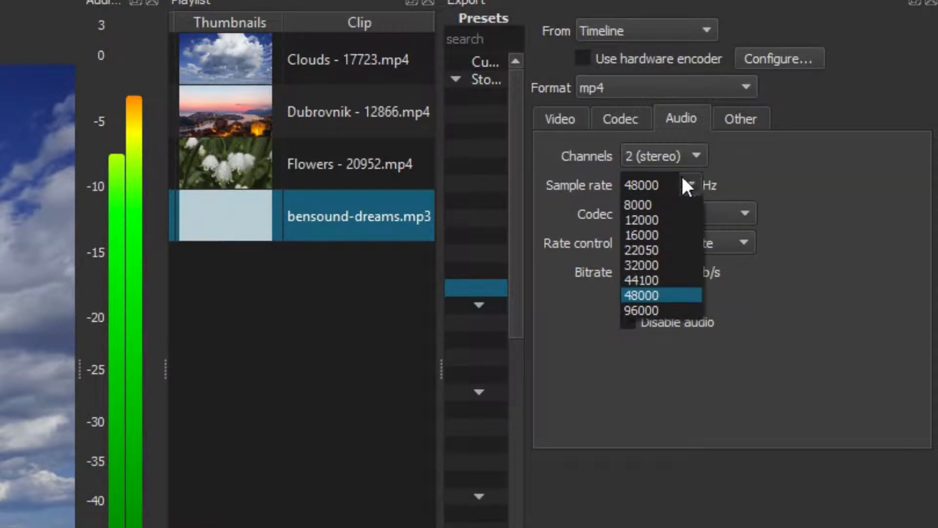
click(645, 280)
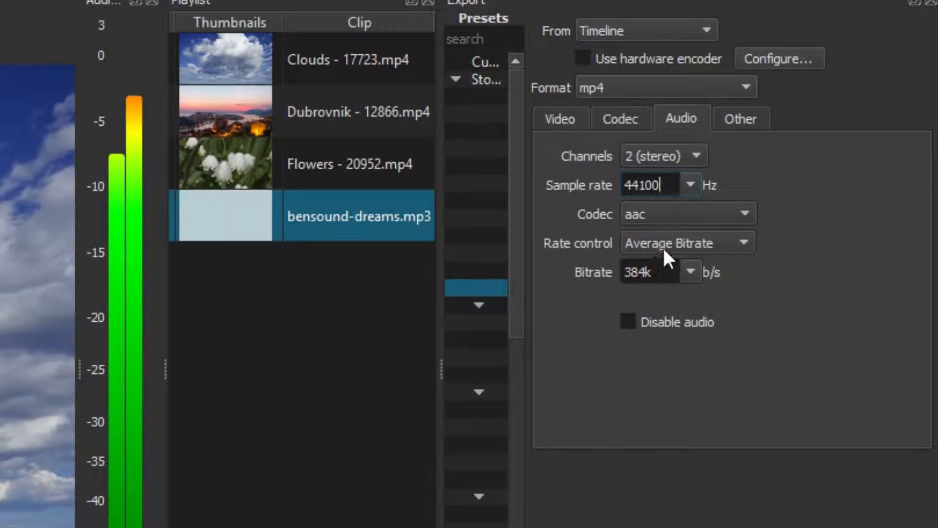
Step: Check the audio codec choices, and use Average Bitrate rate control with a bitrate of 384k b/s
click(681, 227)
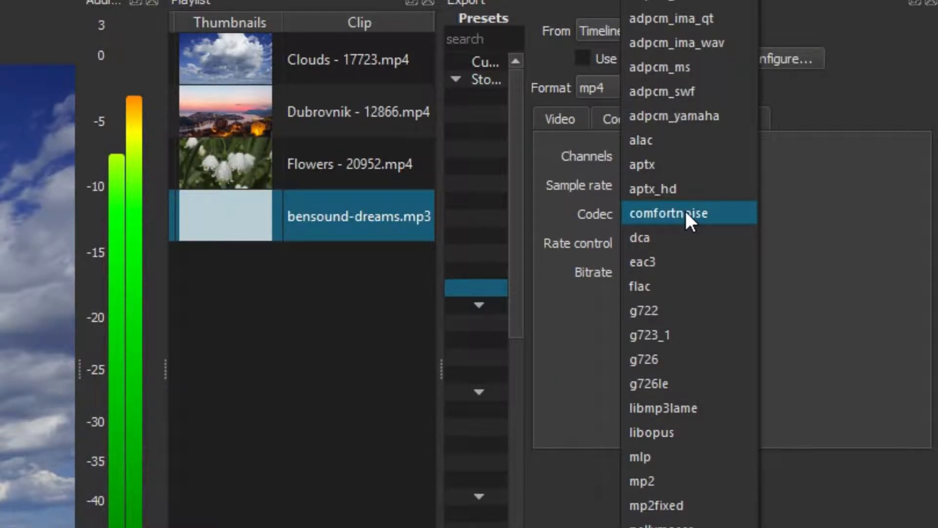
click(821, 195)
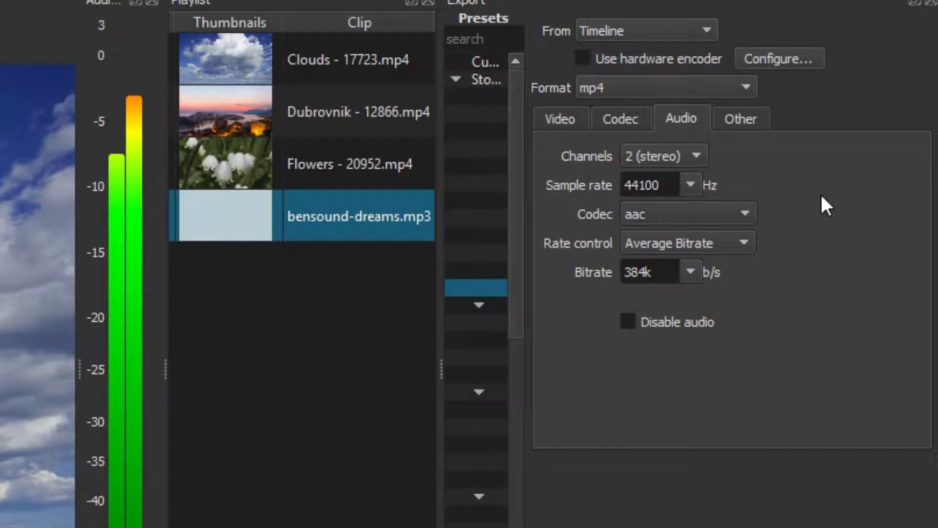
click(718, 240)
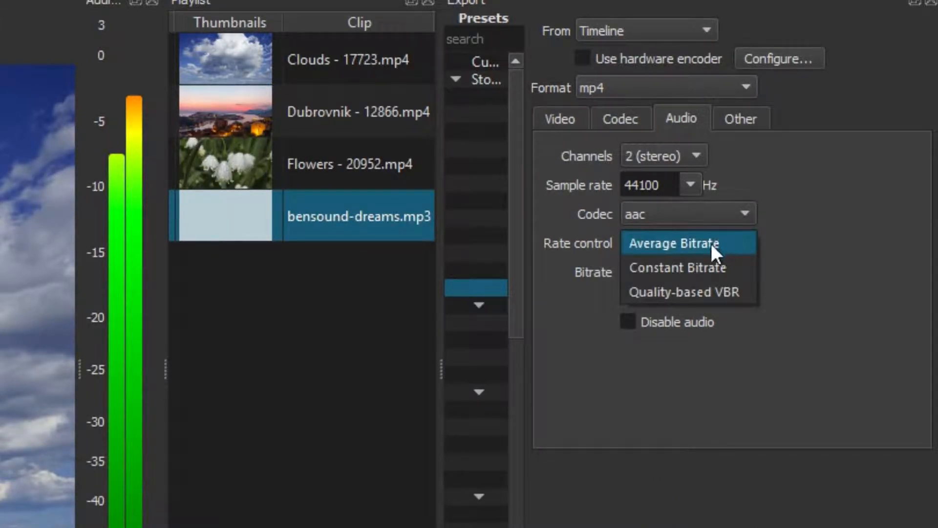
click(703, 252)
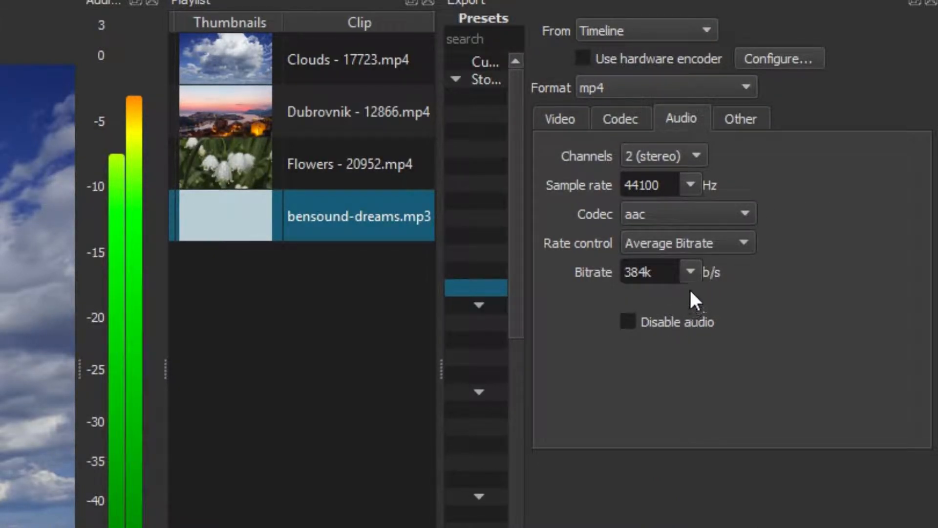
click(690, 272)
click(653, 364)
click(690, 272)
scroll(655, 403, down, 1)
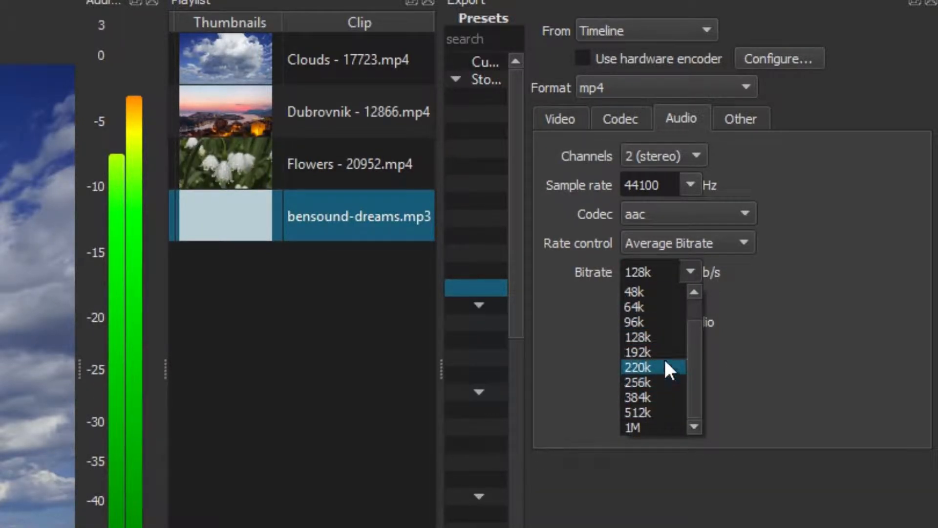
click(652, 397)
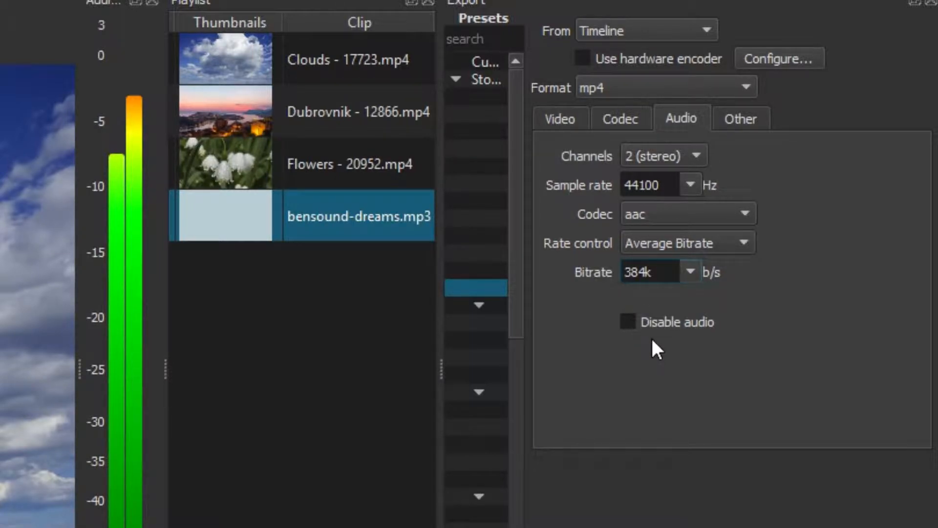
Step: Display the Other export settings to examine the additional encoder parameters
click(630, 324)
click(734, 123)
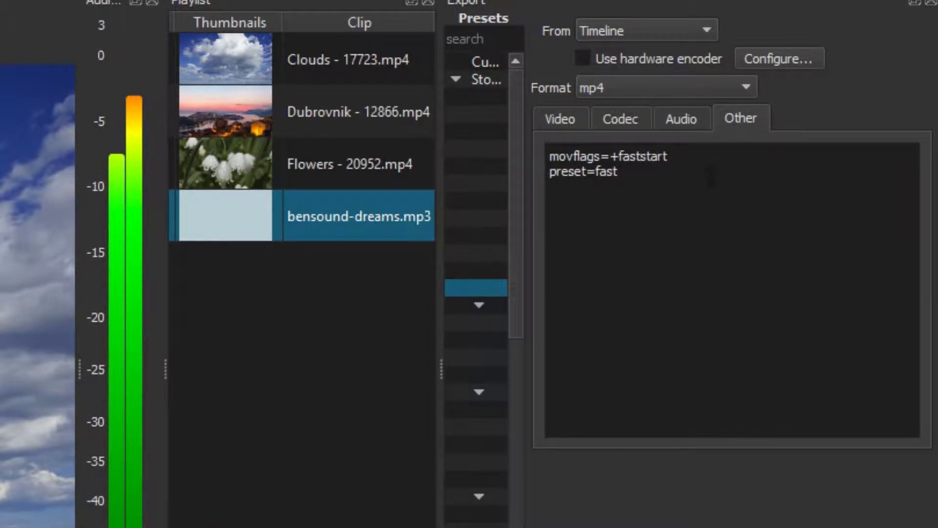
Step: Examine the movflags and preset parameter lines in the Other export settings
drag(677, 176, 536, 146)
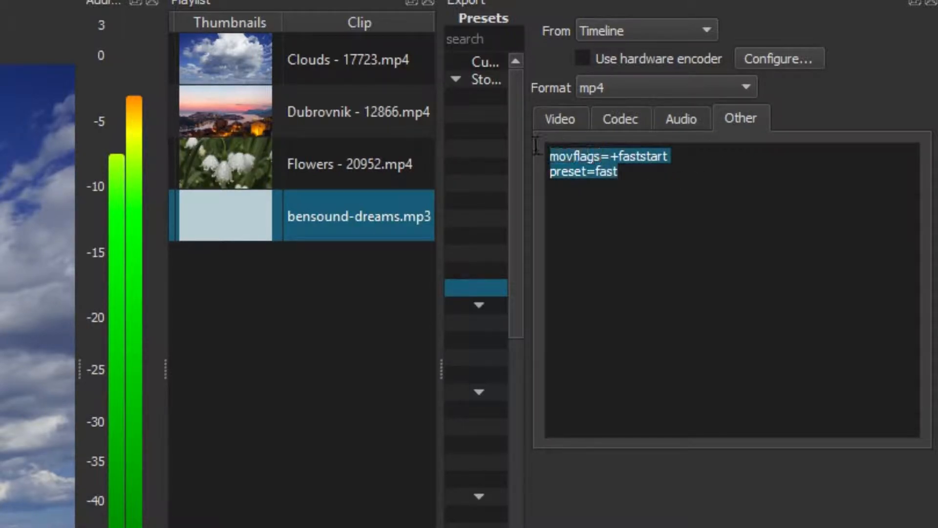
click(630, 178)
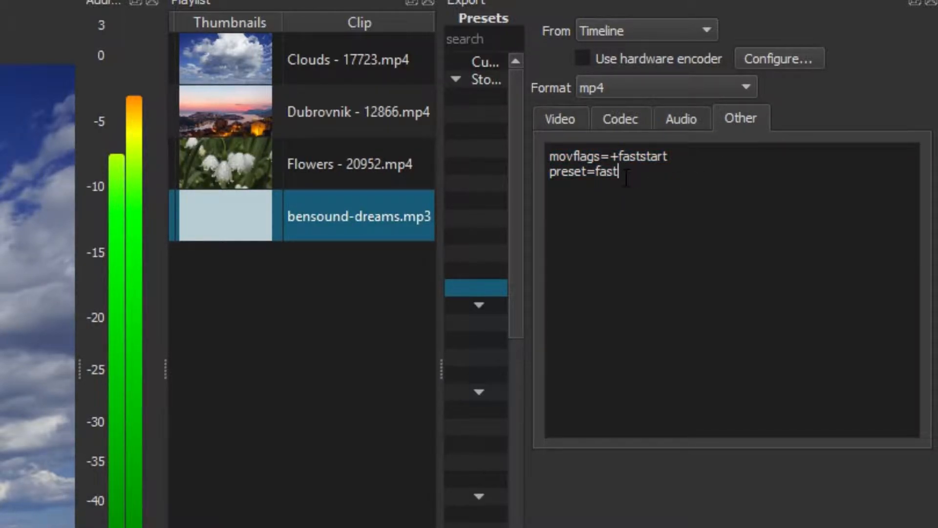
key(ctrl+a)
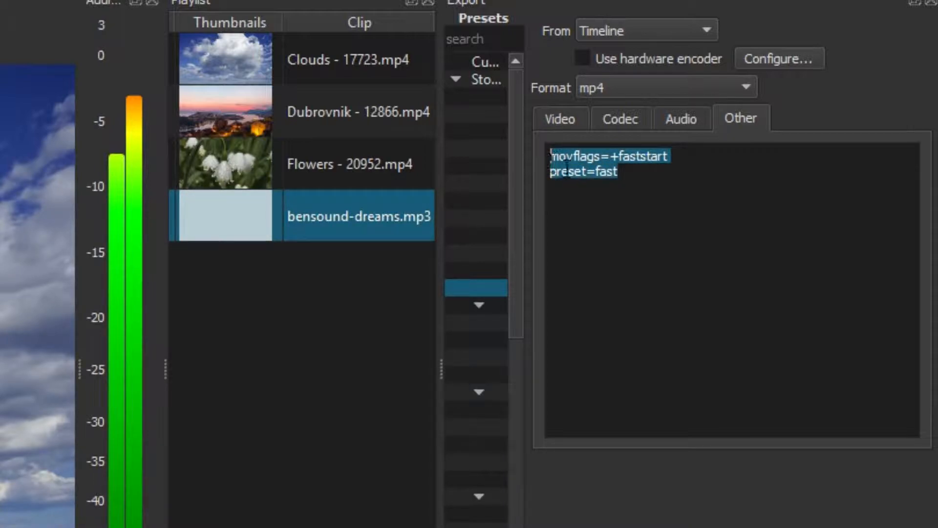
click(625, 183)
click(630, 170)
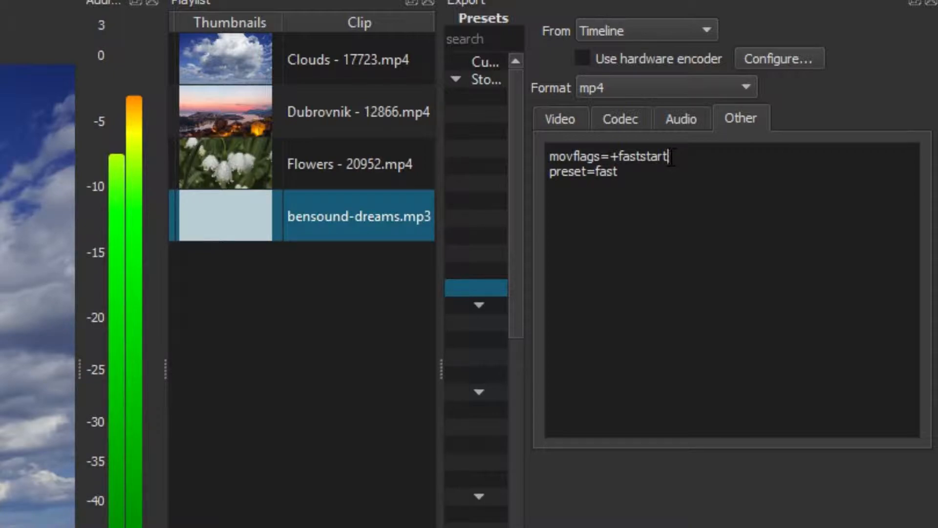
drag(667, 155, 551, 185)
drag(645, 190, 552, 155)
click(596, 188)
Step: Use Timeline as the export source and mp4 as the format, and return to the video settings
click(658, 35)
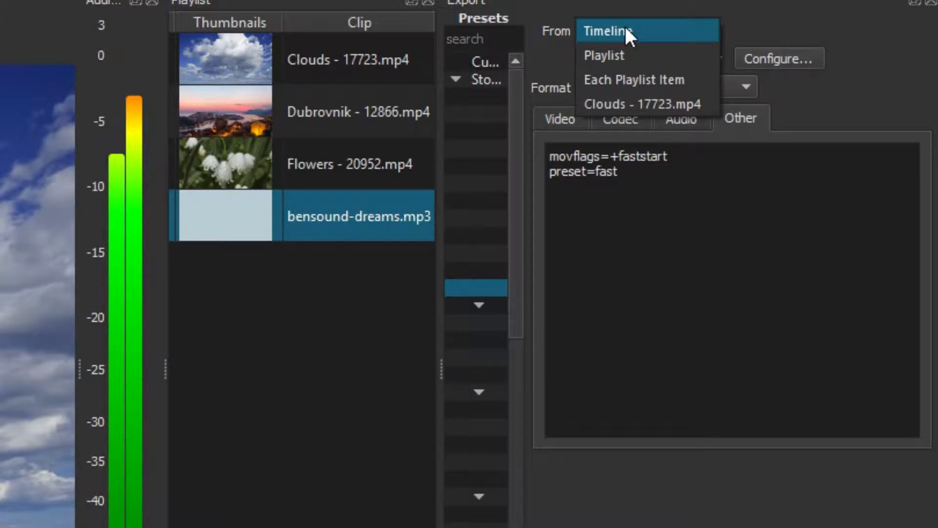
click(611, 33)
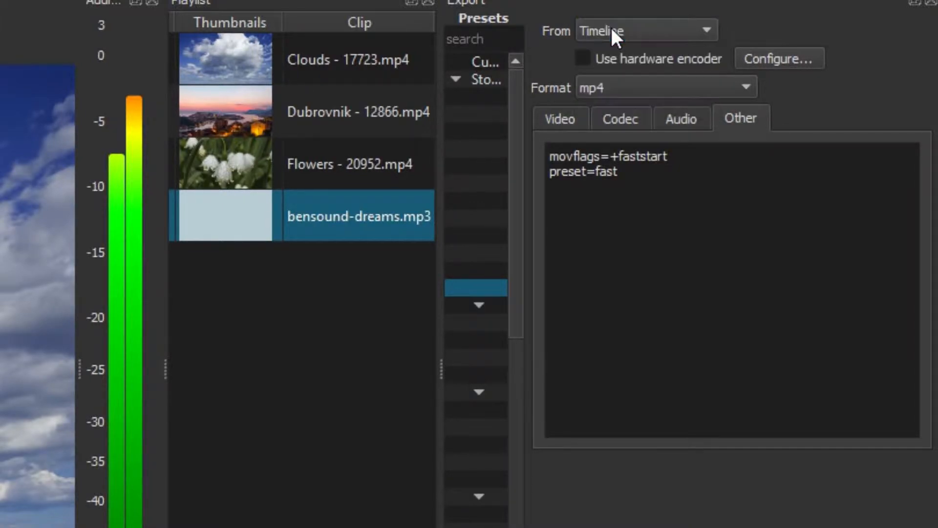
click(653, 87)
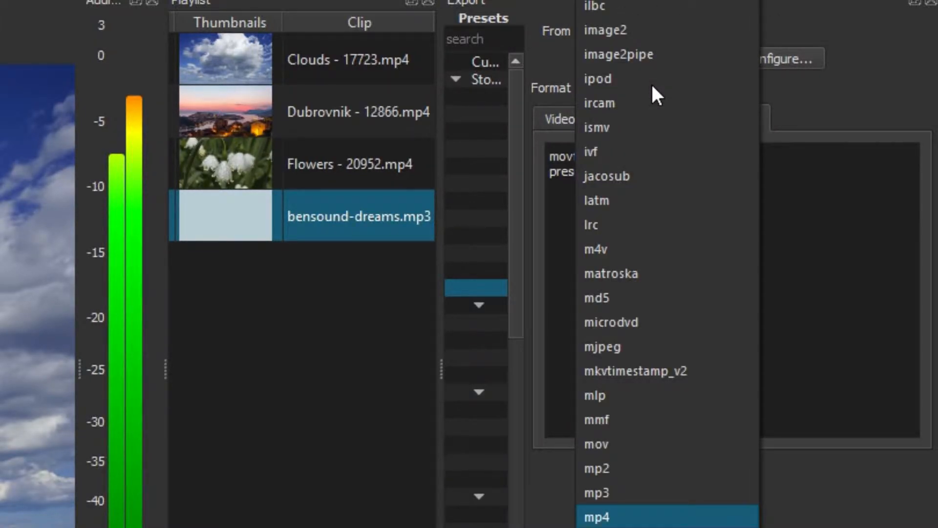
click(629, 520)
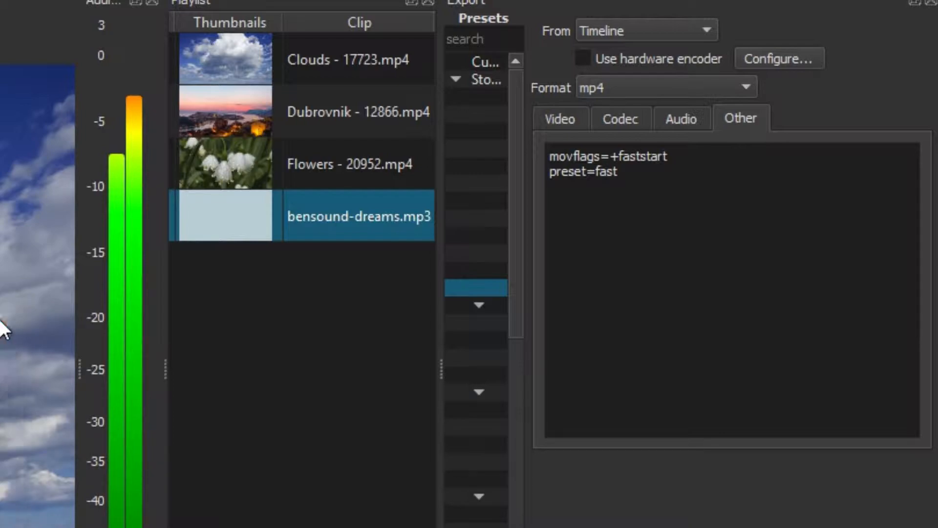
click(561, 119)
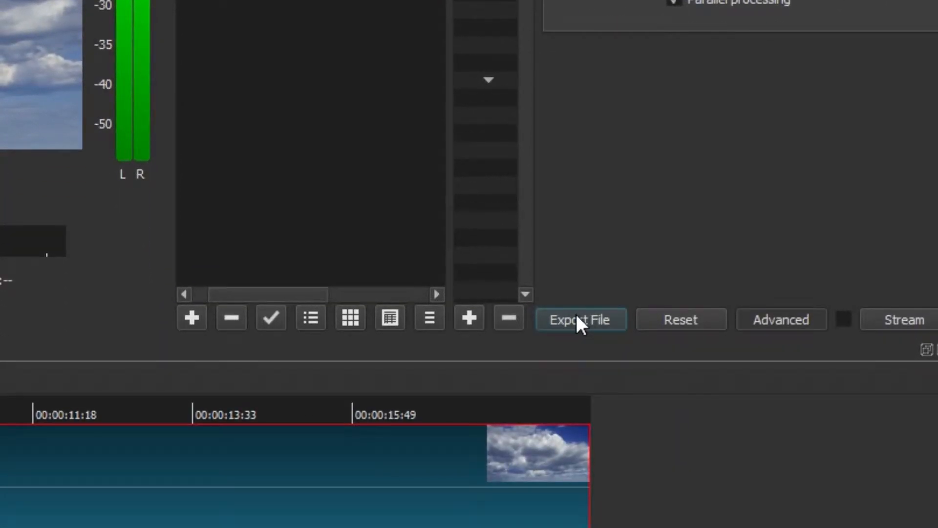
Step: Start exporting to a file, with mp4 as the file type and jjdjgf.mp4 as the file name
click(577, 315)
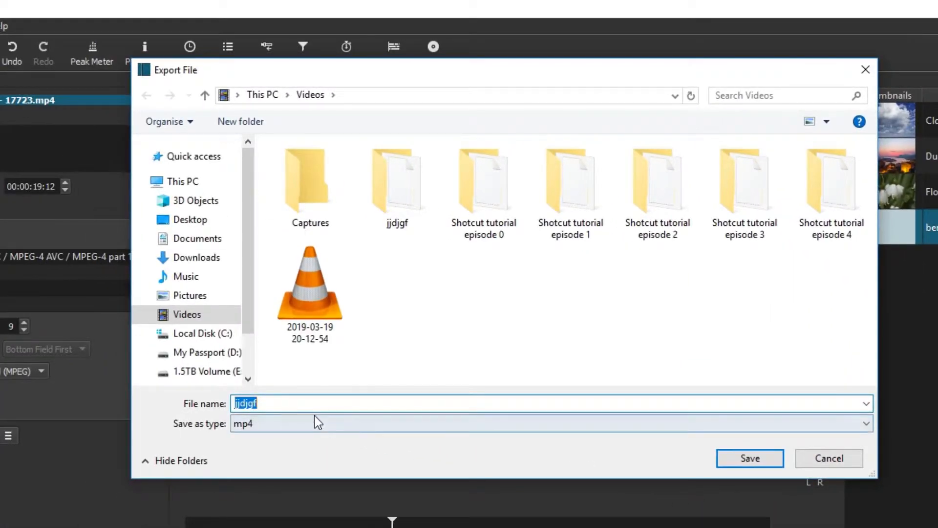
click(315, 401)
double_click(314, 401)
click(289, 401)
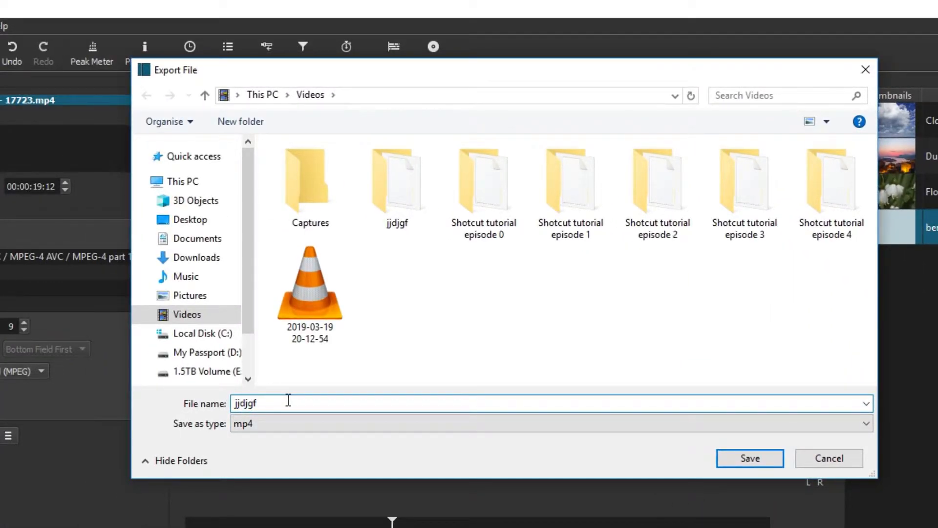
click(274, 424)
click(274, 437)
double_click(279, 405)
click(271, 405)
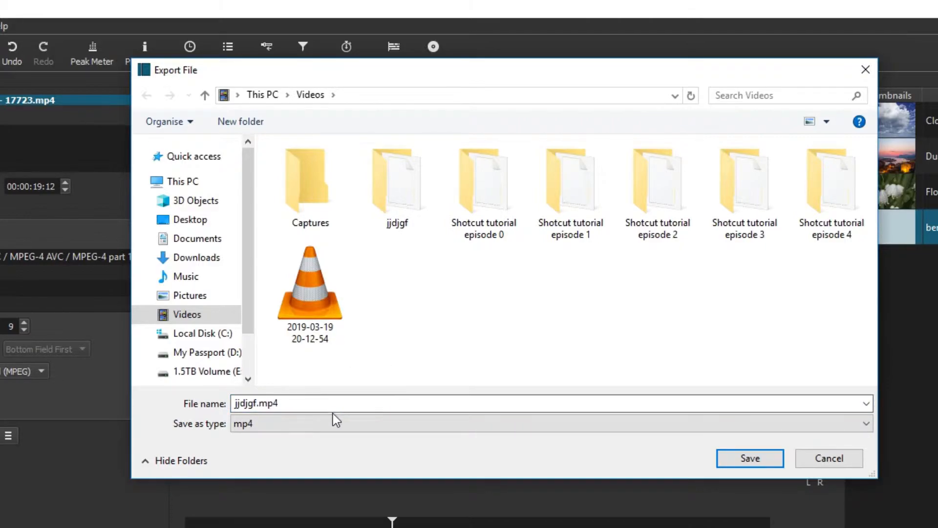
Step: Check the extension at the end of the export file name
double_click(303, 403)
click(287, 406)
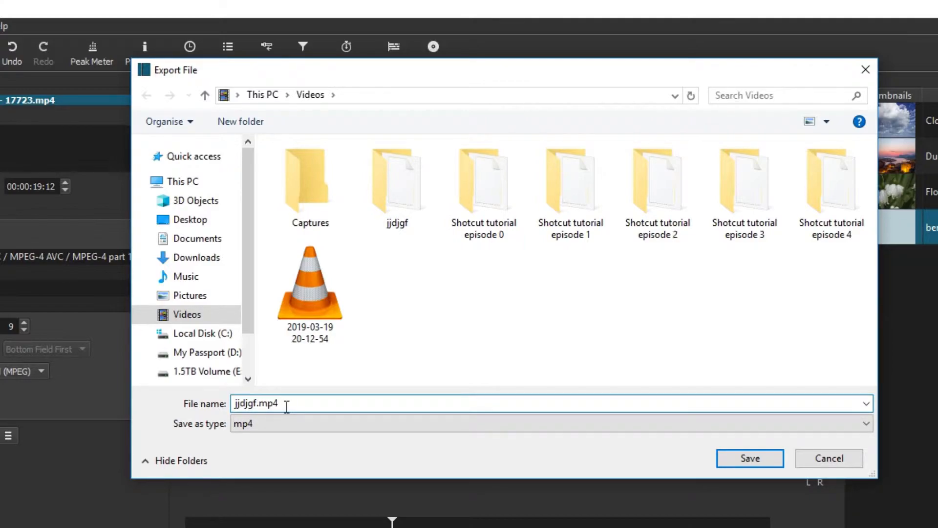
drag(287, 407, 258, 412)
click(298, 403)
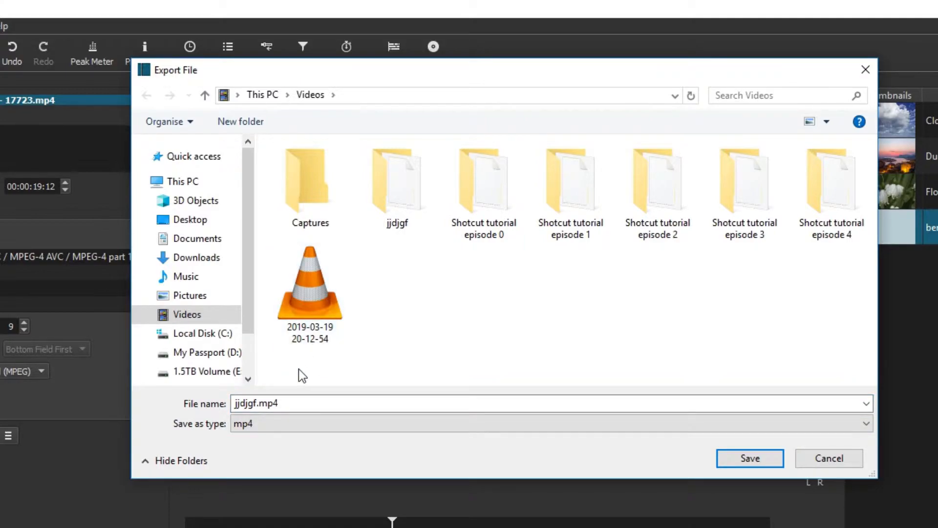
drag(285, 402, 264, 405)
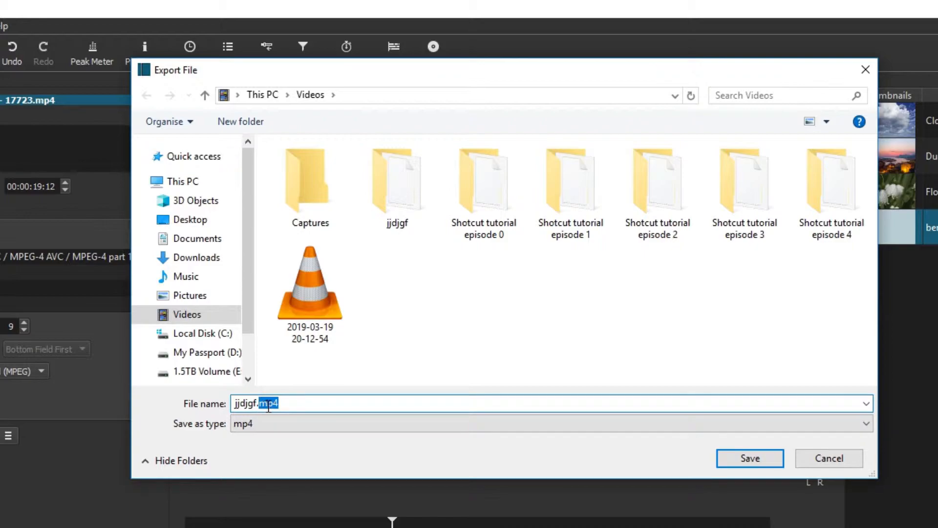
click(292, 401)
Step: Save the export file in the Videos folder and hide the export settings
click(176, 299)
click(187, 315)
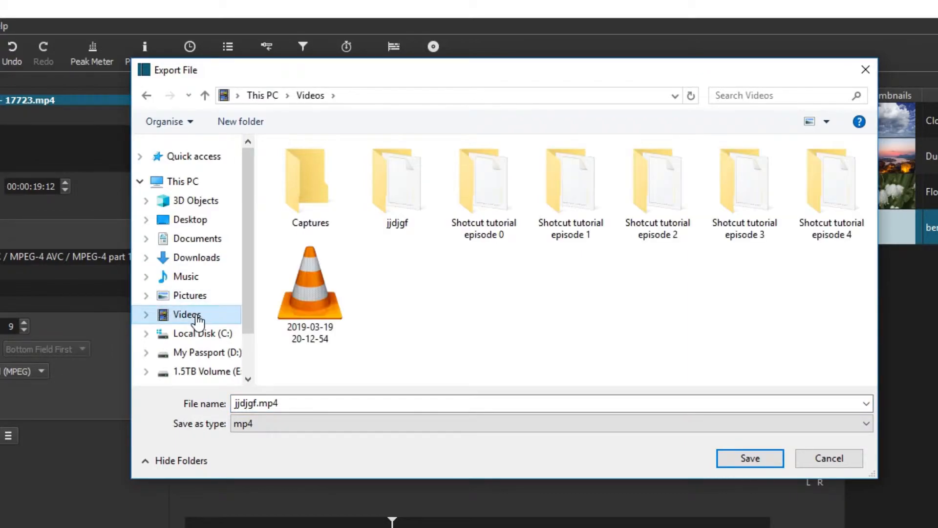
click(753, 458)
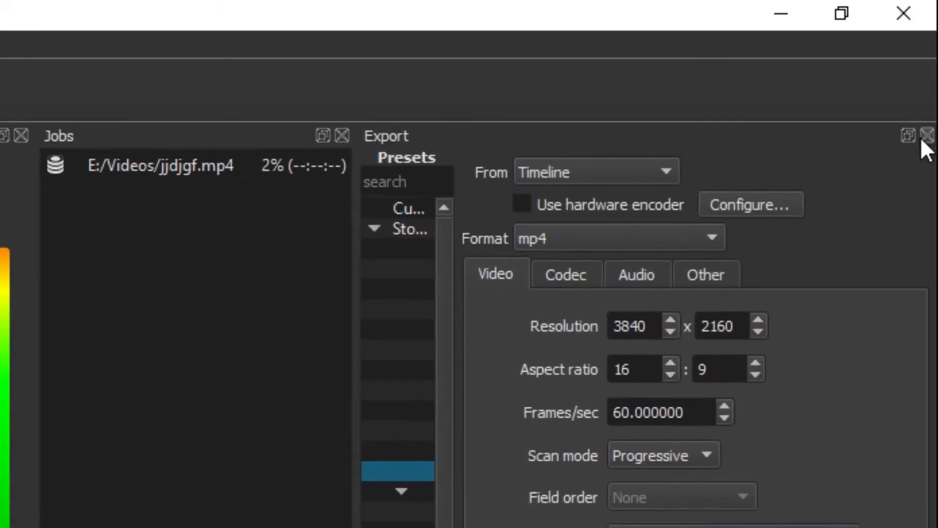
click(920, 137)
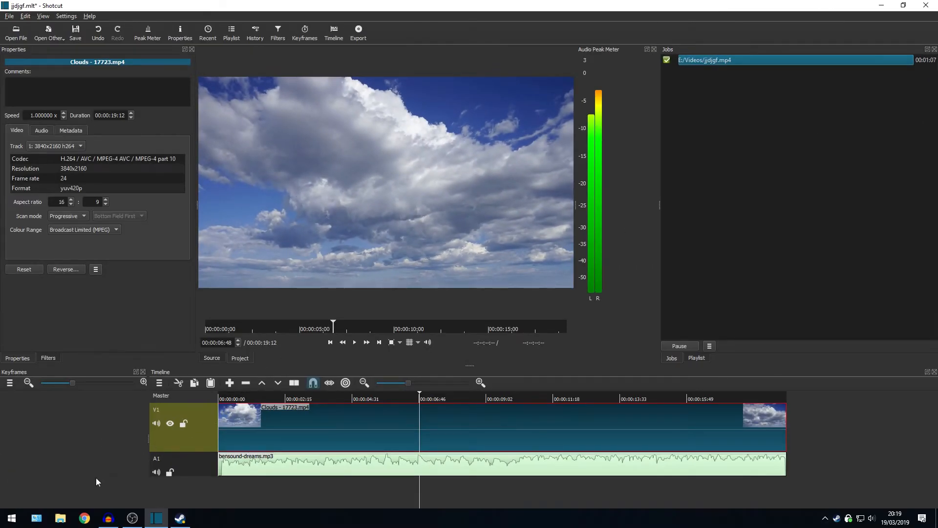
Step: Open the Videos folder in File Explorer and play the exported jjdjgf video in VLC media player
click(60, 518)
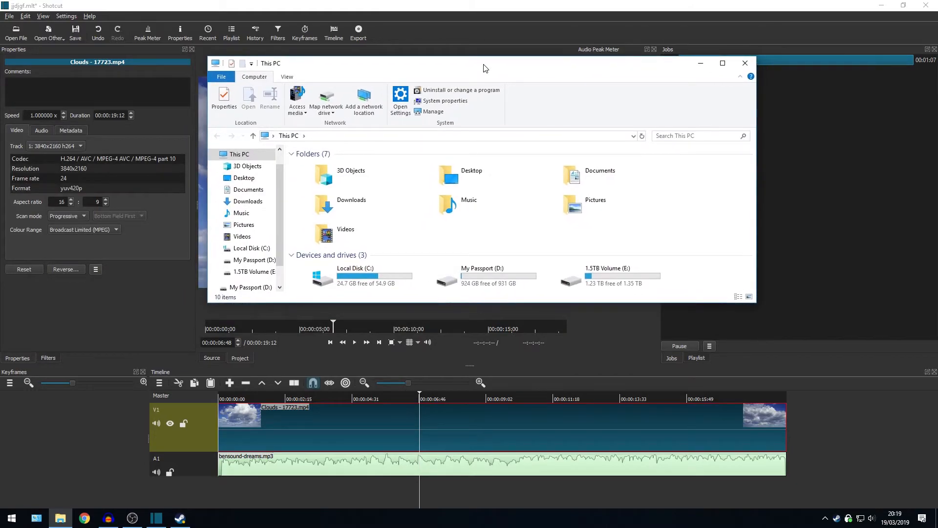
click(242, 236)
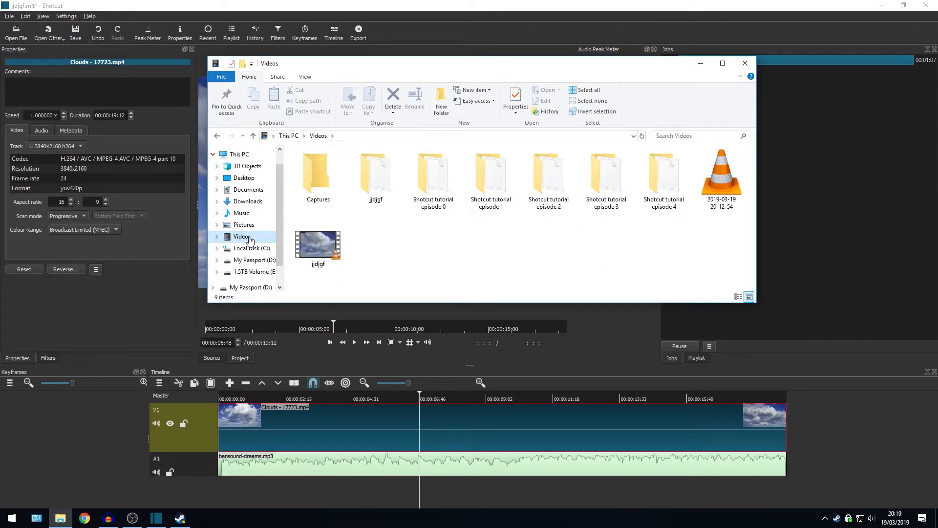
double_click(308, 250)
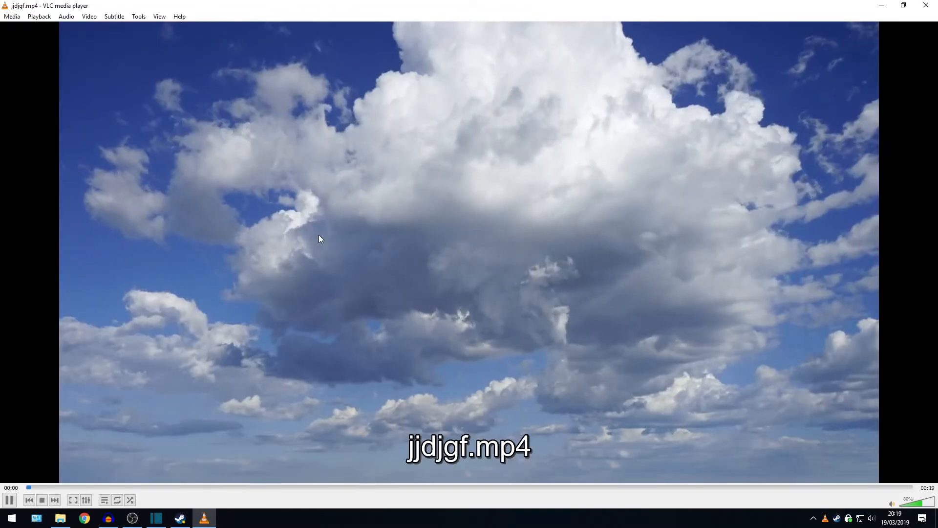
Step: Replay the exported video from near its start at 60% volume, and close the player and the folder window
scroll(321, 229, down, 7)
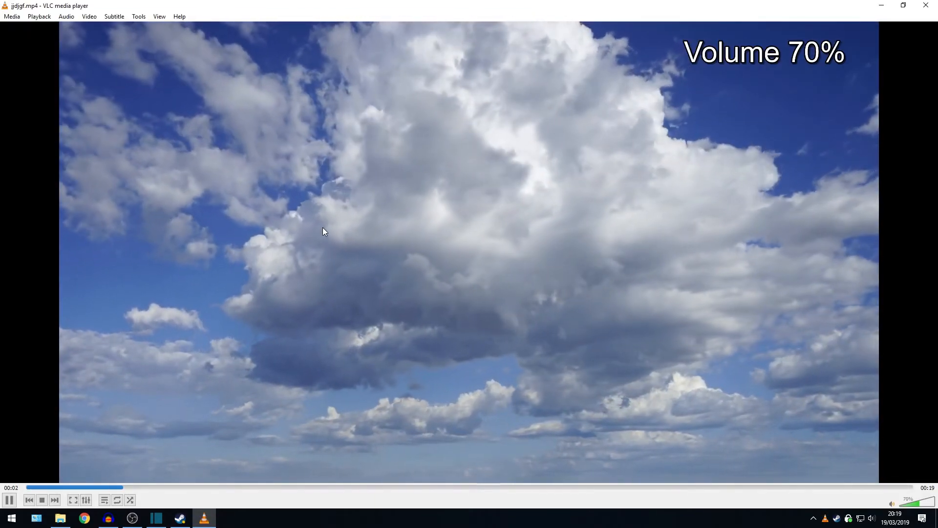
scroll(323, 231, up, 3)
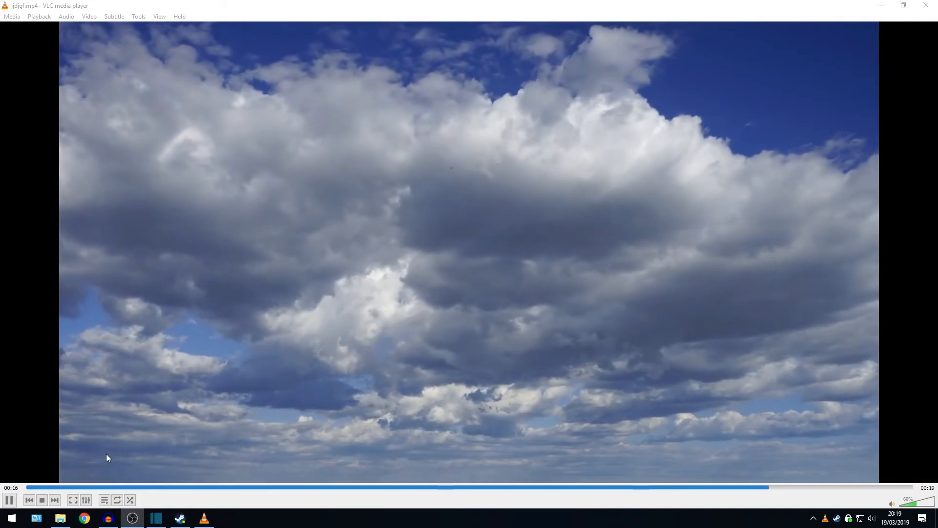
click(68, 488)
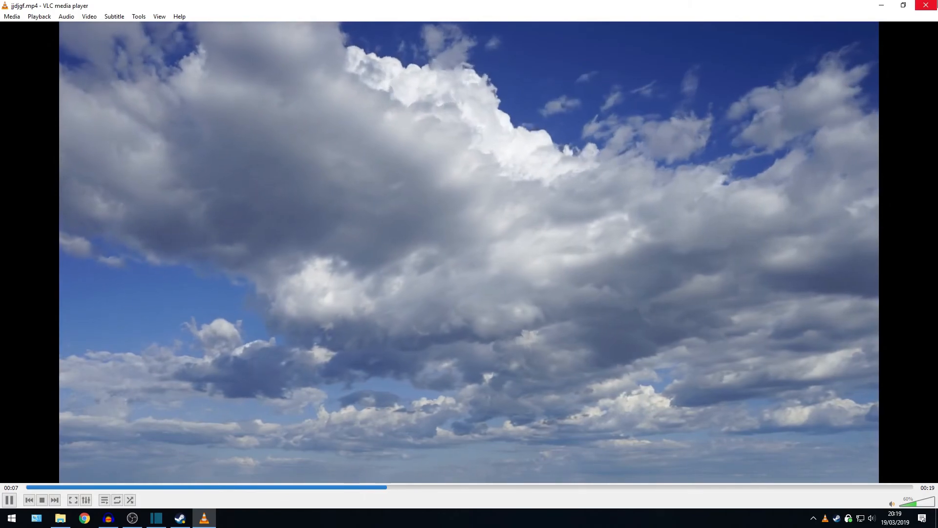
click(925, 5)
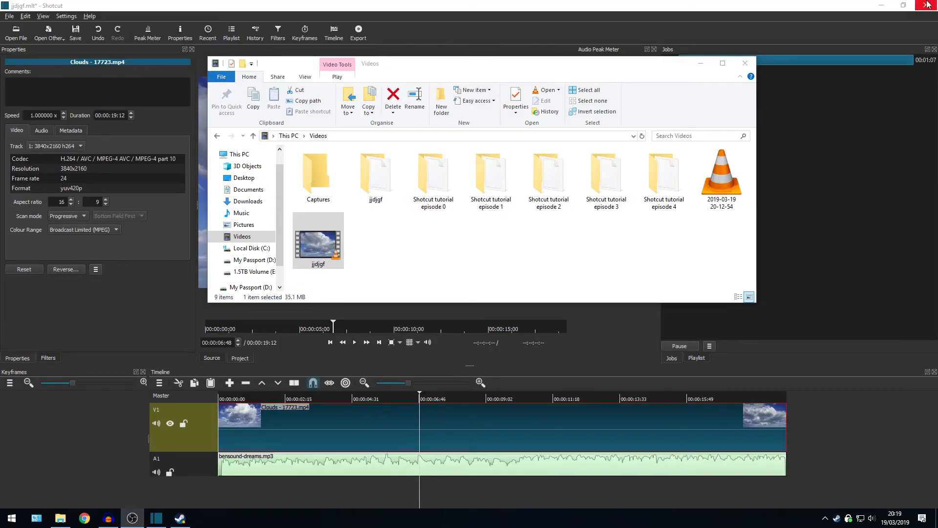
click(775, 57)
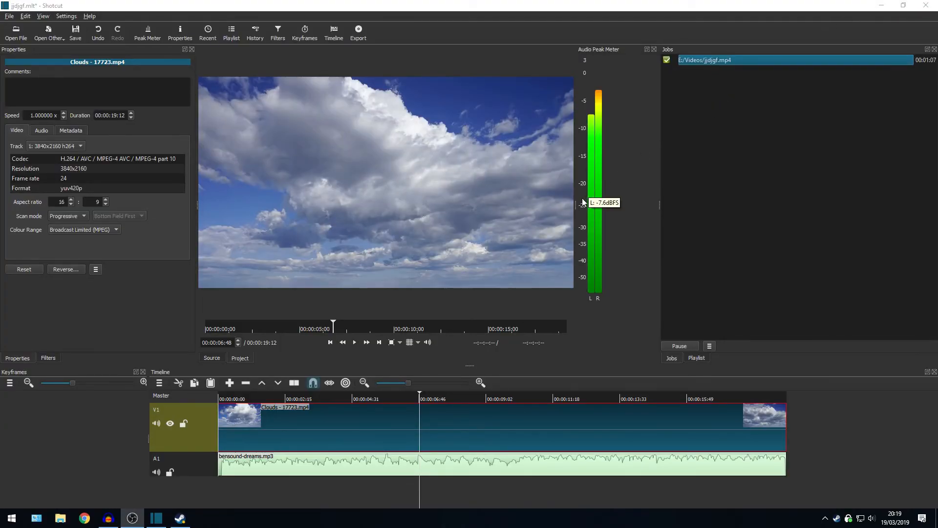